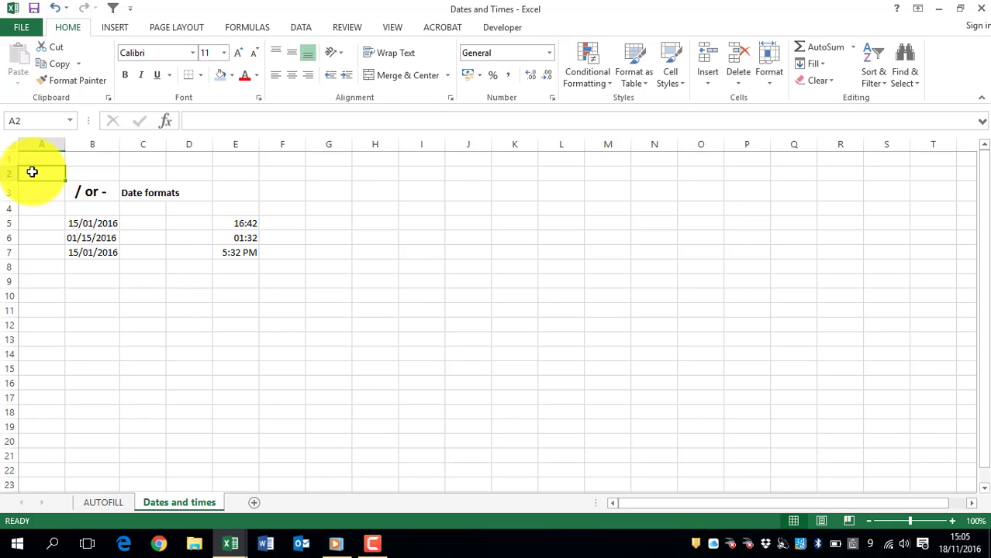
# - Enter the date 1JAN2016 in cell B9, below the existing dates
pyautogui.click(94, 282)
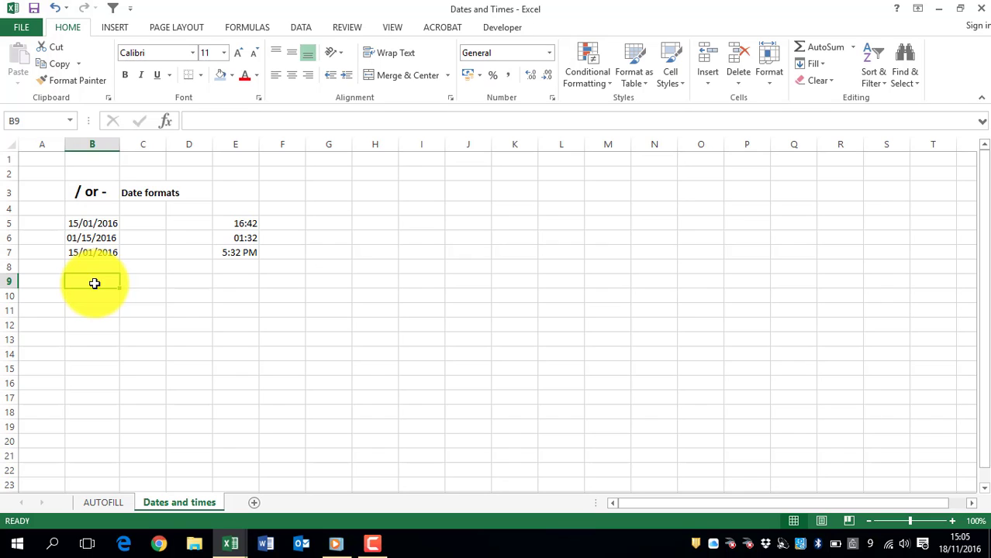
pyautogui.write('1JAN')
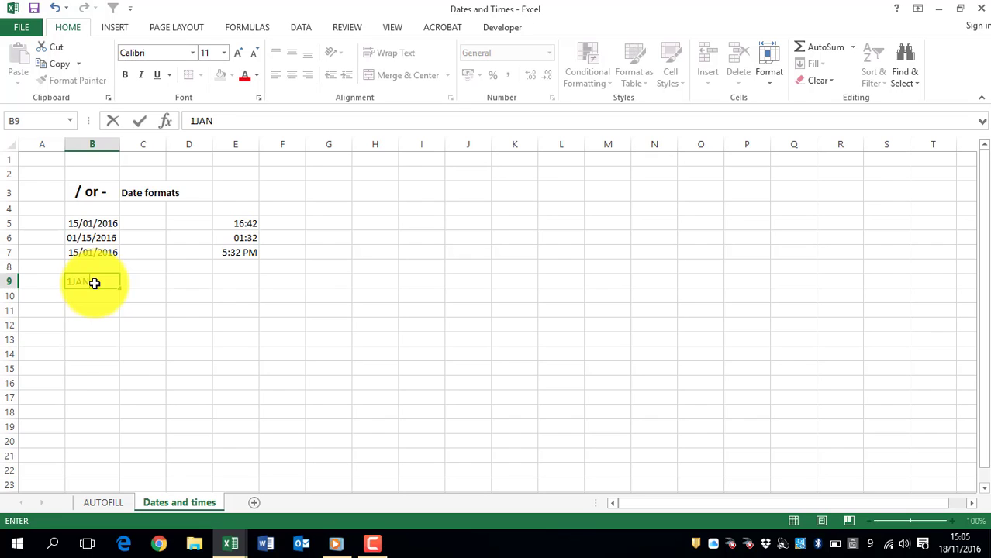
pyautogui.write('2016')
pyautogui.press('Return')
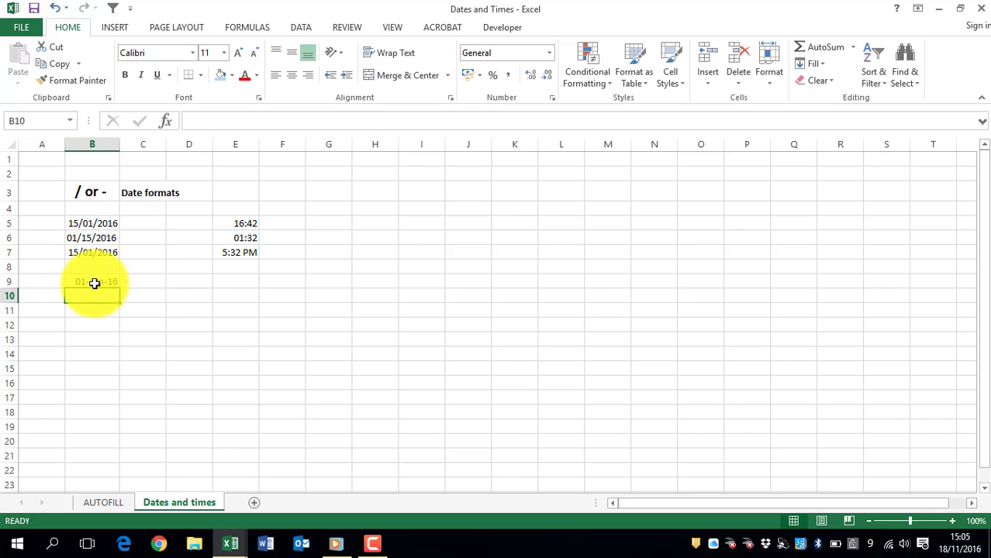
# - Compare how the dates in B5, B6, B7 and B9 are stored and formatted
pyautogui.click(95, 281)
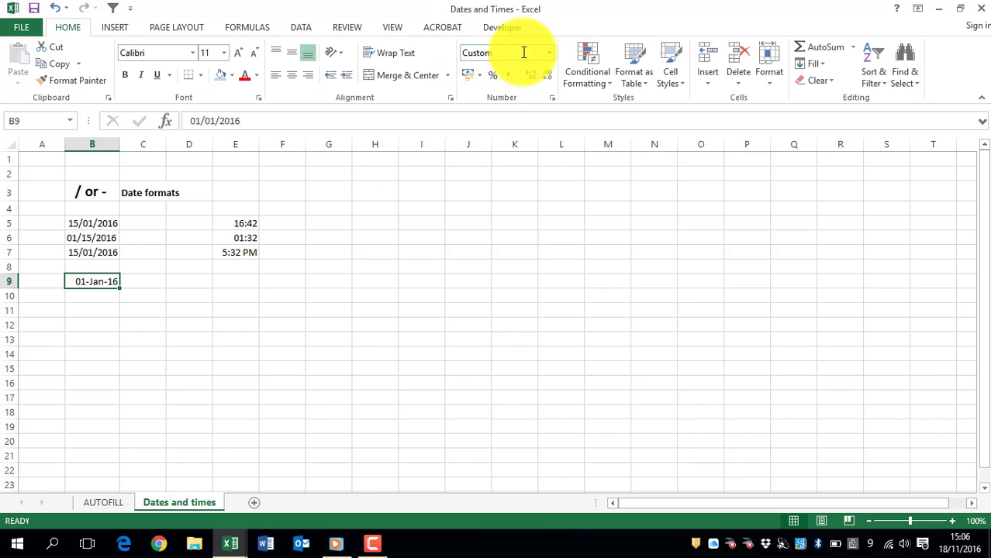
pyautogui.click(79, 223)
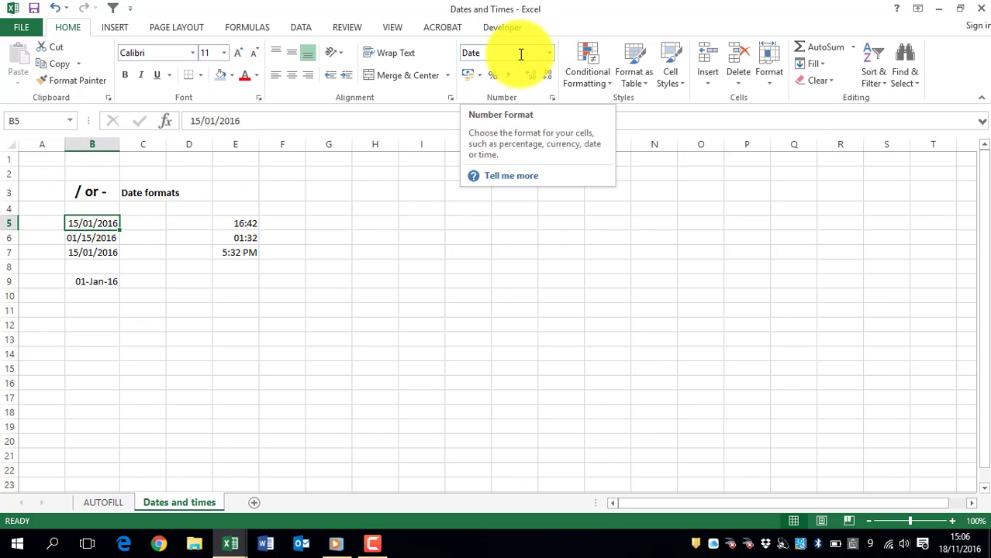
pyautogui.click(77, 237)
pyautogui.click(74, 253)
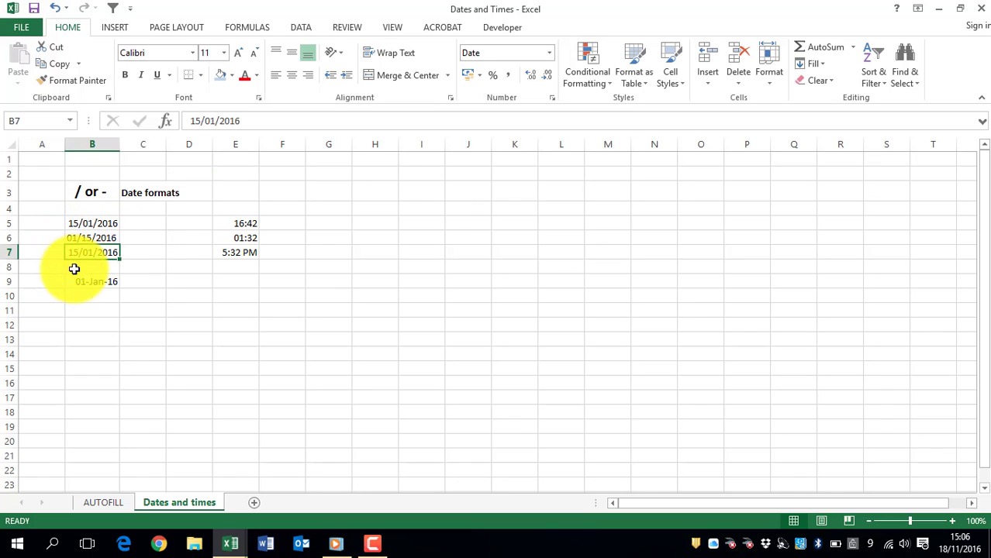
pyautogui.click(78, 281)
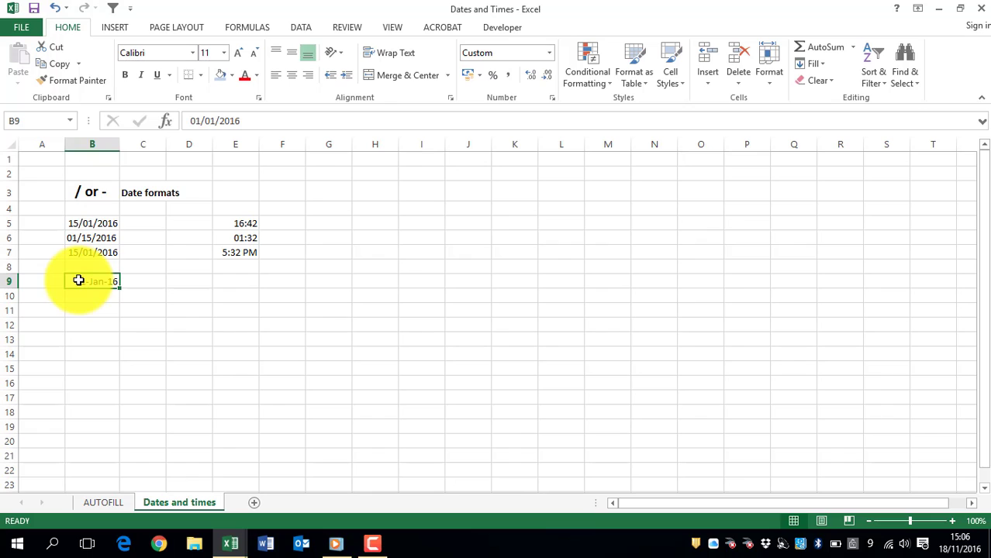
# - Preview the date in B5 under the General number category in Format Cells, without applying the change
pyautogui.click(90, 223)
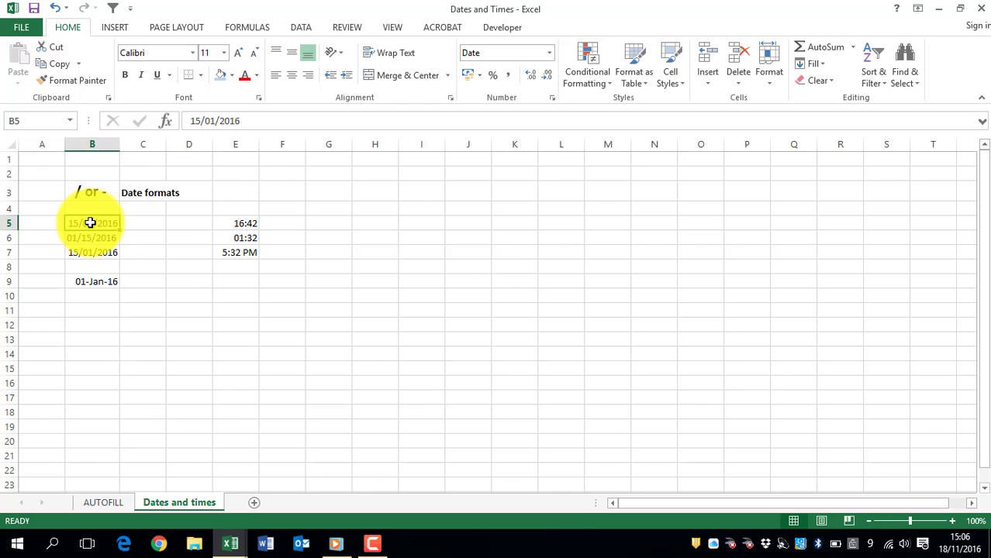
pyautogui.rightClick(90, 223)
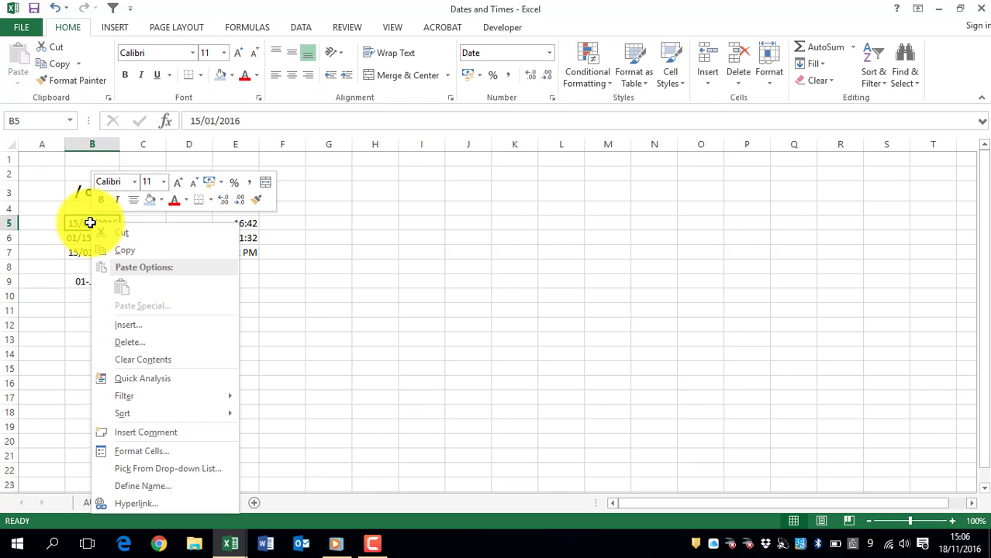
pyautogui.click(170, 451)
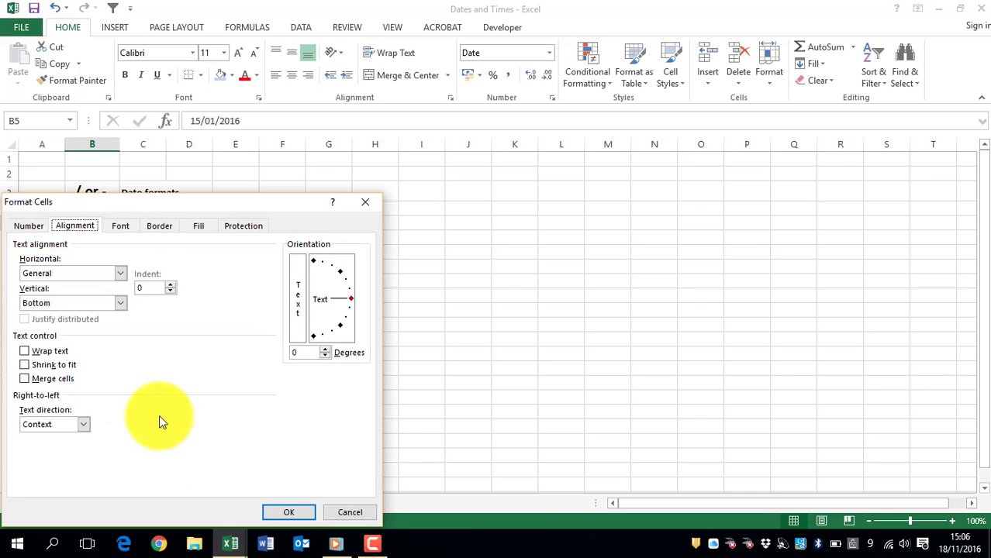
pyautogui.moveTo(117, 200); pyautogui.dragTo(483, 125)
pyautogui.click(401, 150)
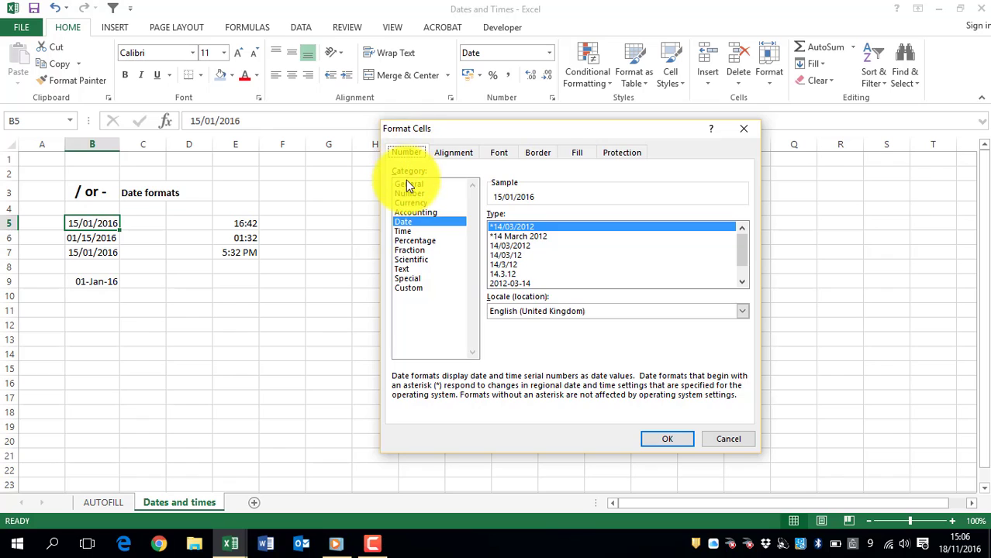
pyautogui.click(406, 184)
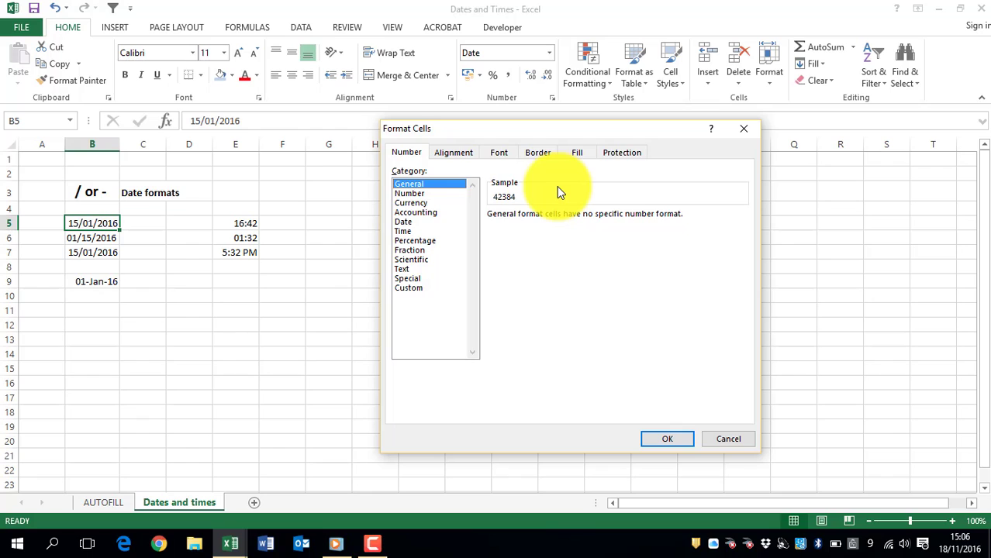
pyautogui.click(725, 440)
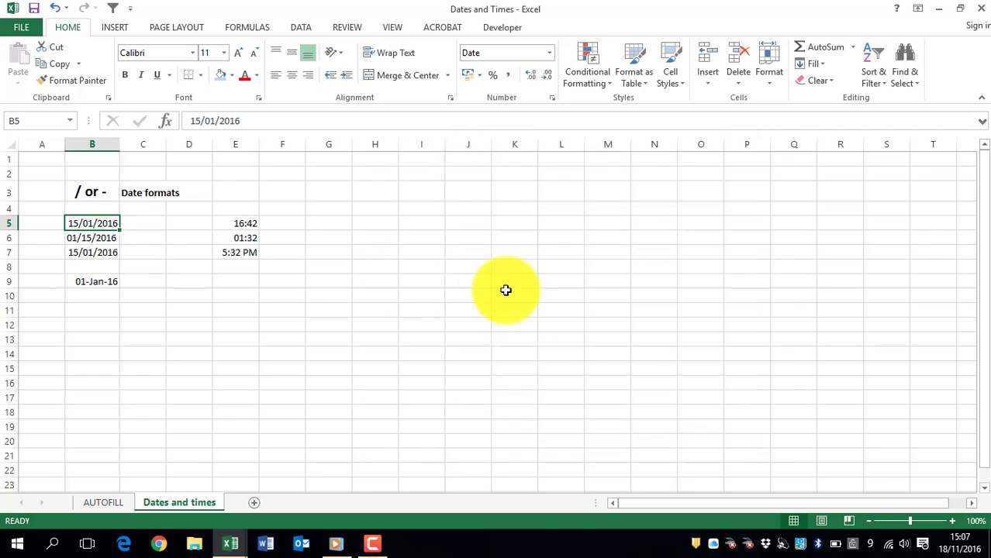
pyautogui.click(329, 221)
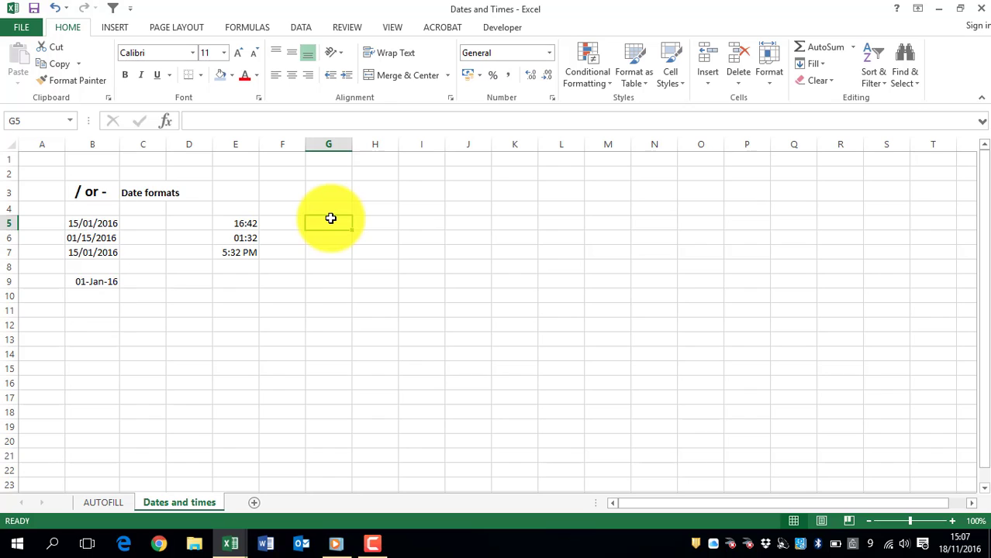
# - Enter the full date 01/01/2016 in cell B11
pyautogui.click(89, 311)
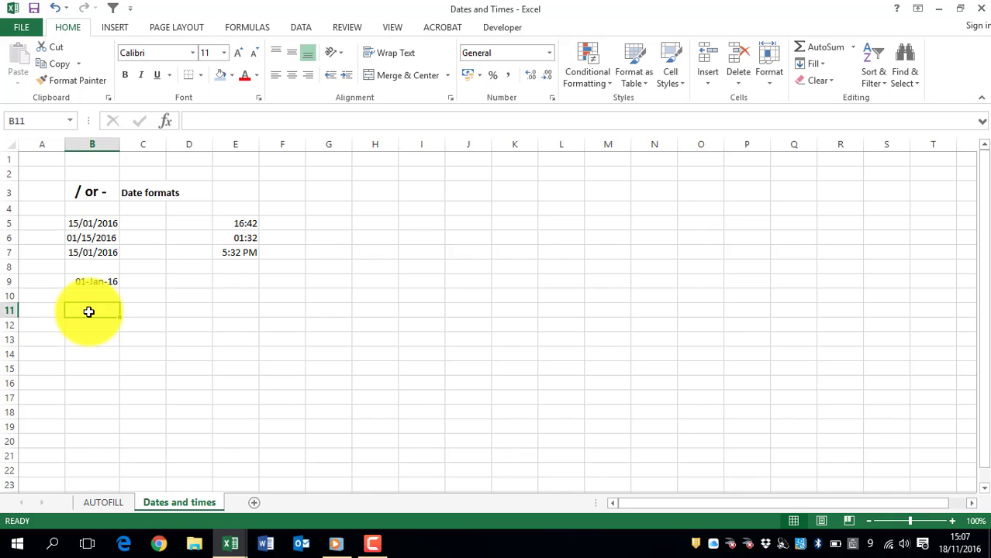
pyautogui.write('01/0')
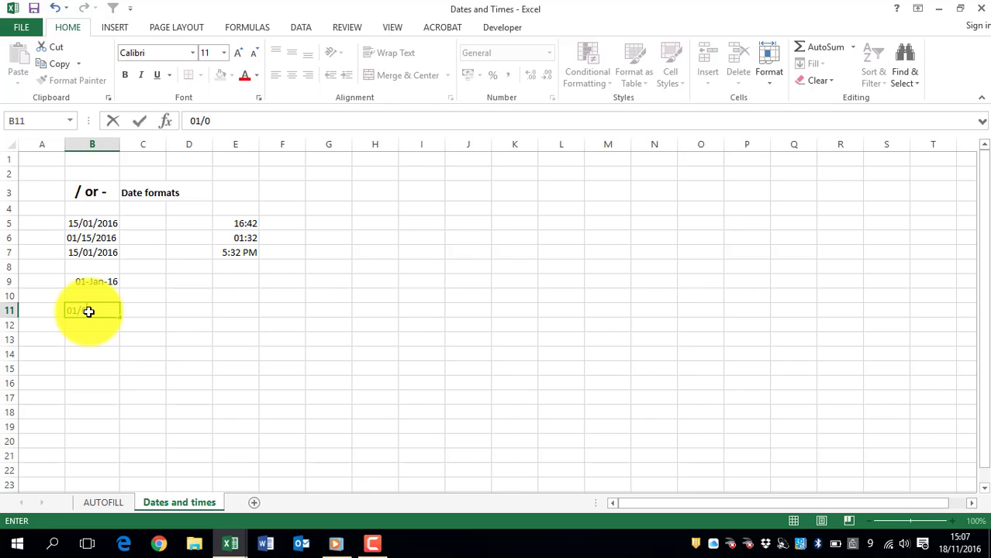
pyautogui.write('1/2016')
pyautogui.press('Return')
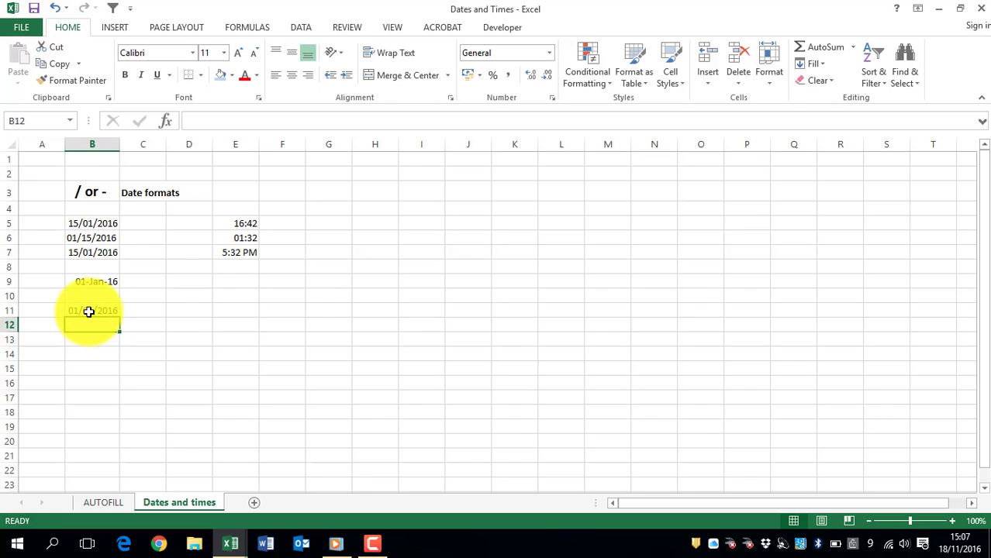
pyautogui.click(89, 312)
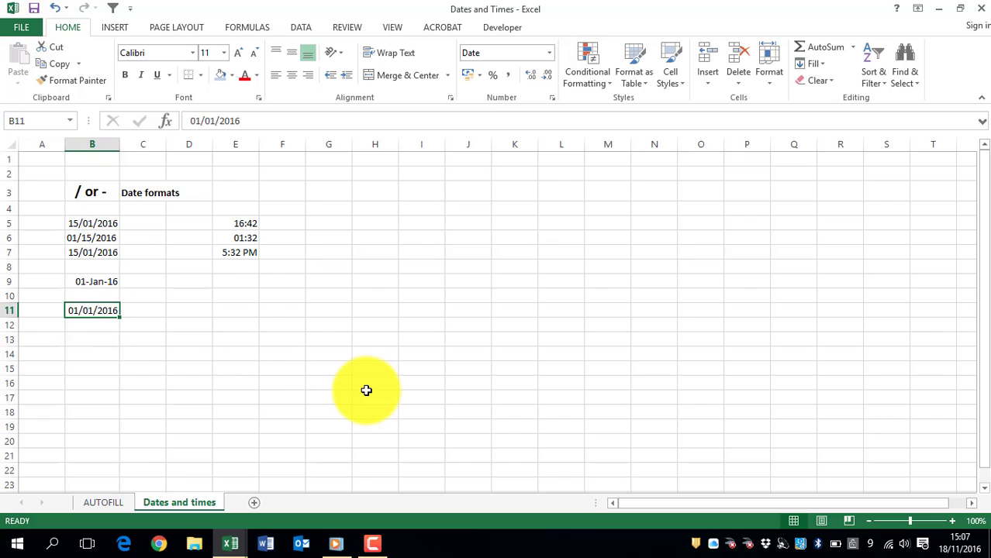
# - Enter the date 01/01/30 with a two-digit year in B12 and 01/01/2029 in B13
pyautogui.click(85, 329)
pyautogui.write('01/01/')
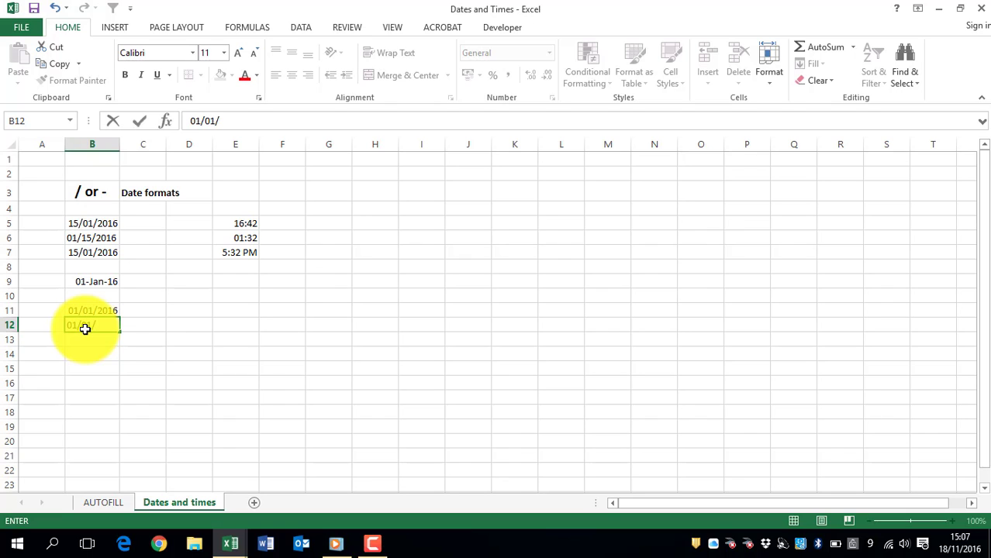
pyautogui.write('30')
pyautogui.press('Return')
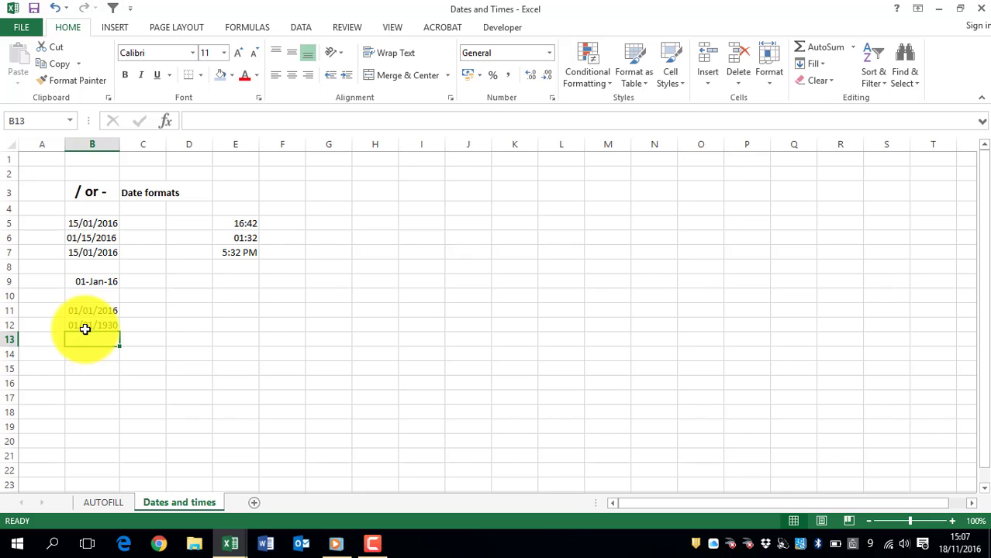
pyautogui.write('01/01/')
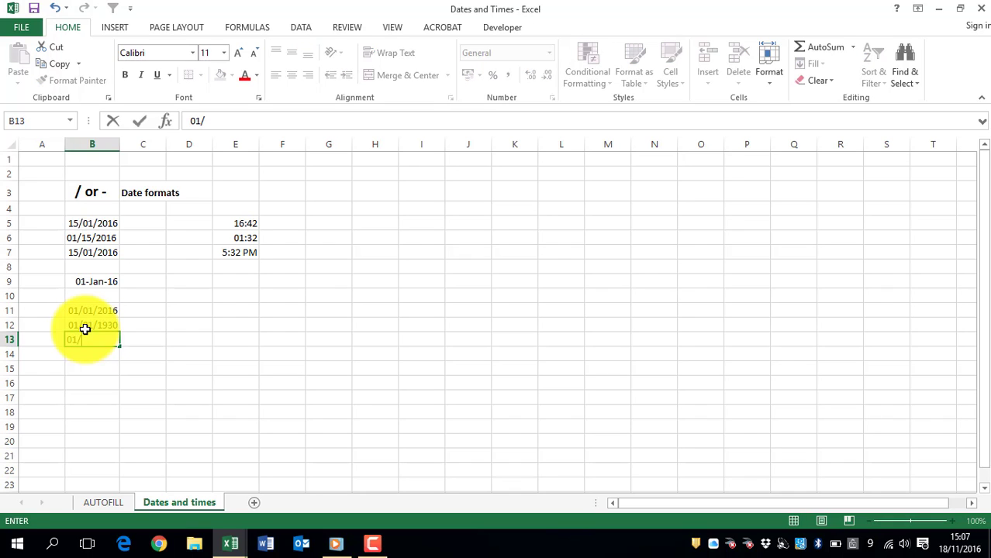
pyautogui.write('2029')
pyautogui.press('Return')
pyautogui.press('Up')
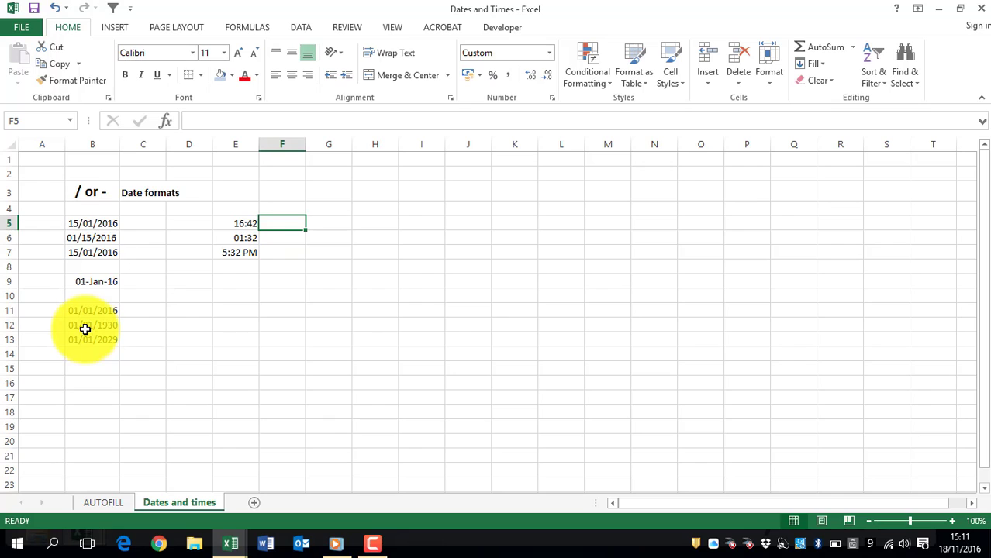
# - Enter the time 4:32 in cell F5, beside the 16:42 entry
pyautogui.press('Left')
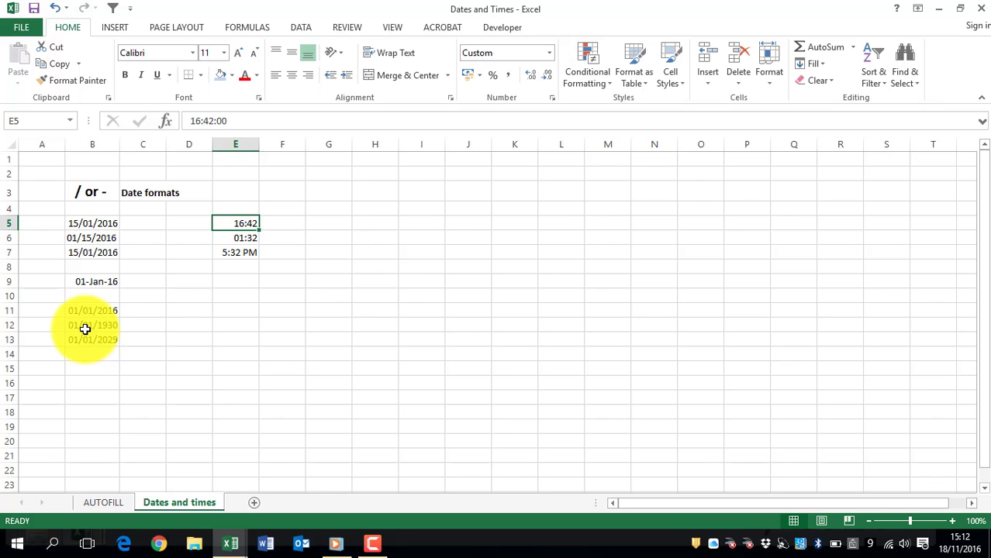
pyautogui.press('Right')
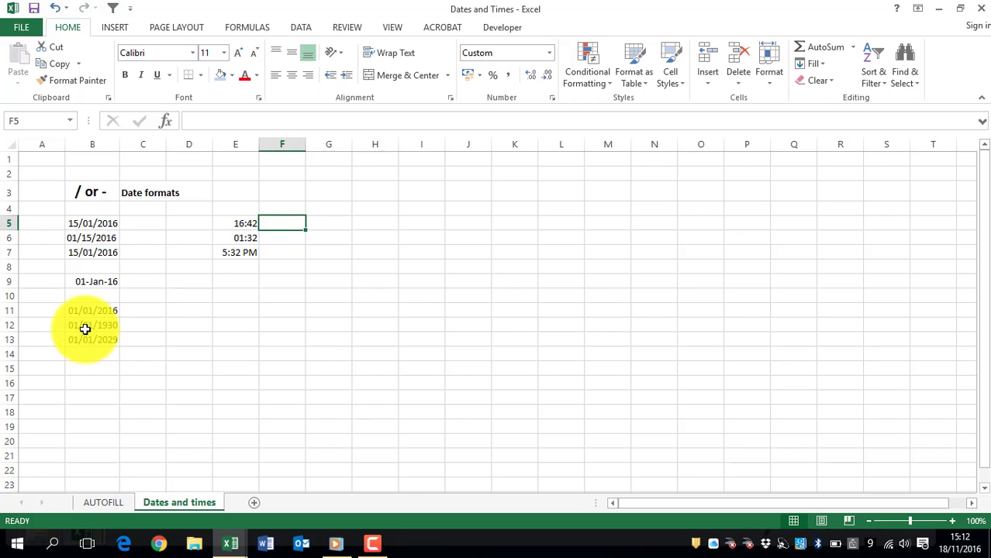
pyautogui.write('4:32')
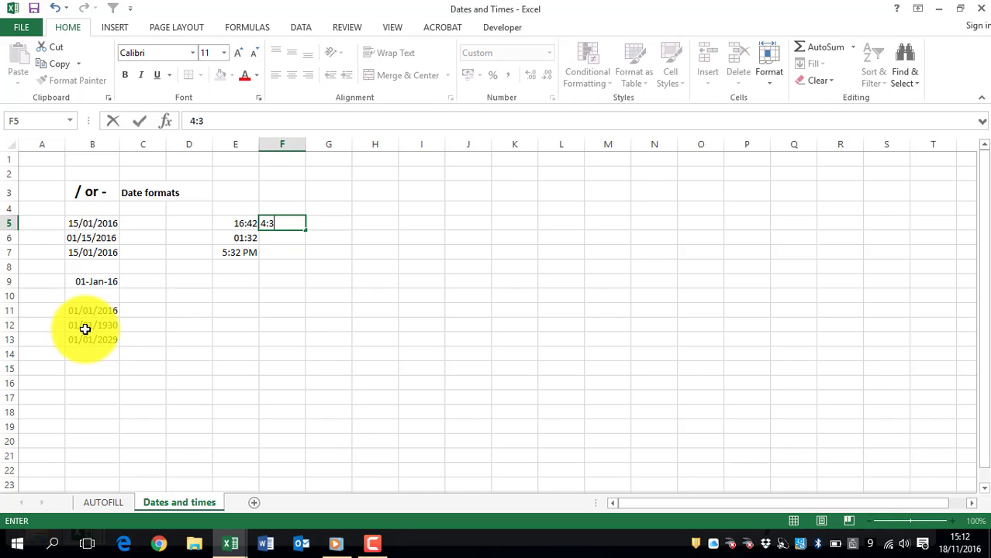
pyautogui.press('Return')
pyautogui.press('Up')
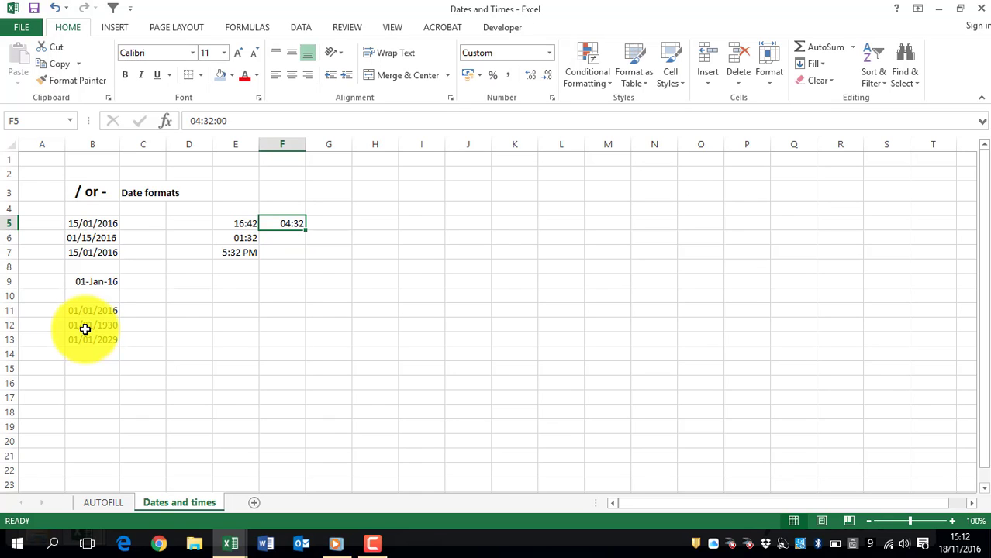
# - Enter the time 5:32 AM in cell F7, beside the 5:32 PM entry
pyautogui.press('Down')
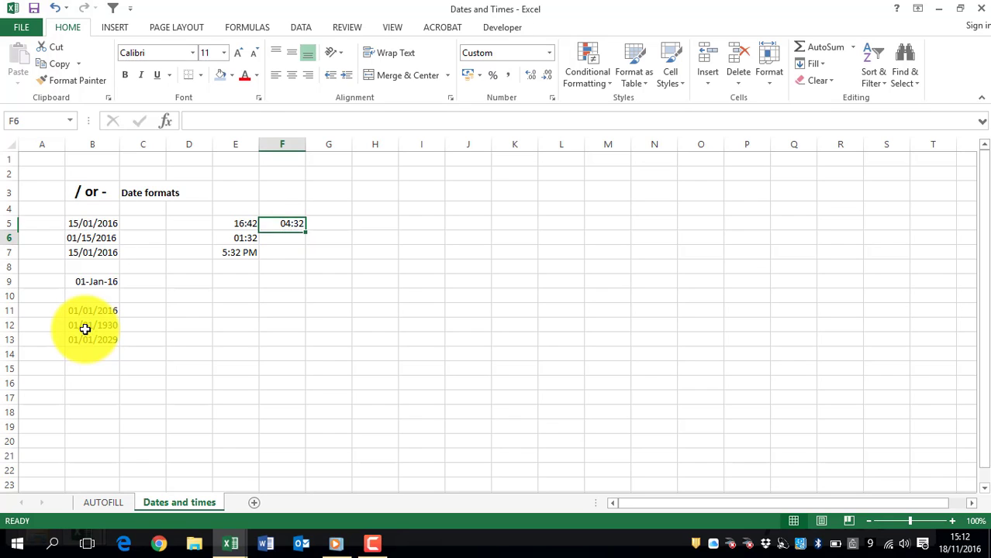
pyautogui.press('Left')
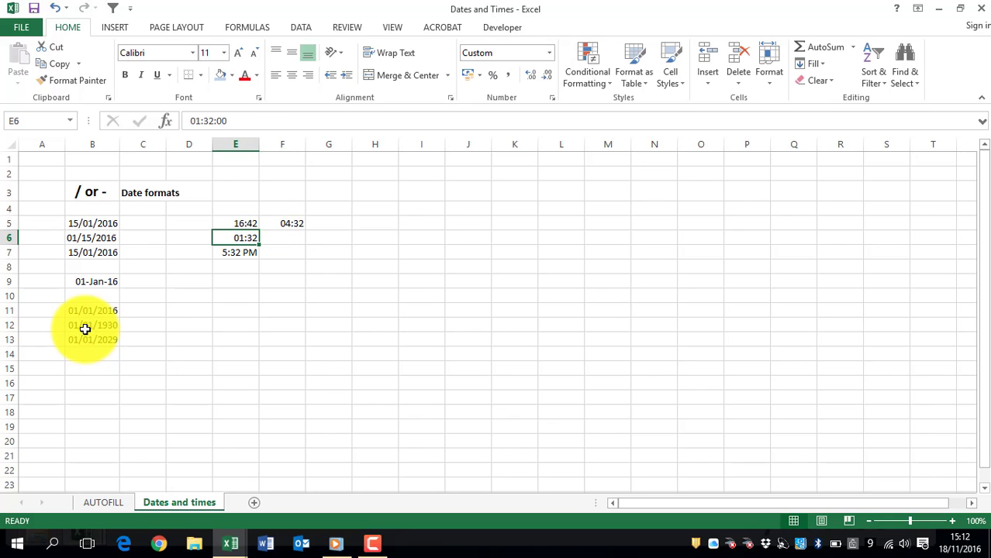
pyautogui.press('Up')
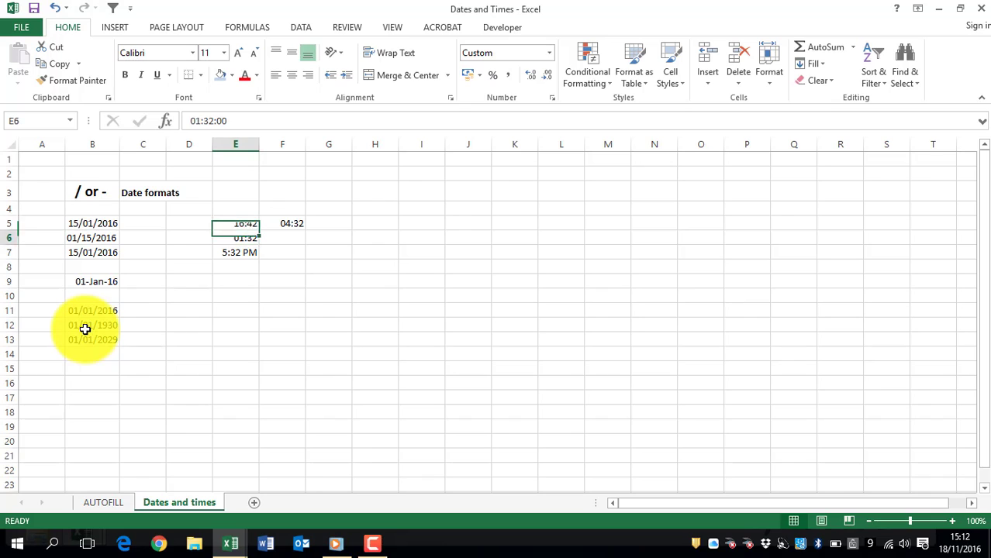
pyautogui.press('Down')
pyautogui.press('Down')
pyautogui.press('Right')
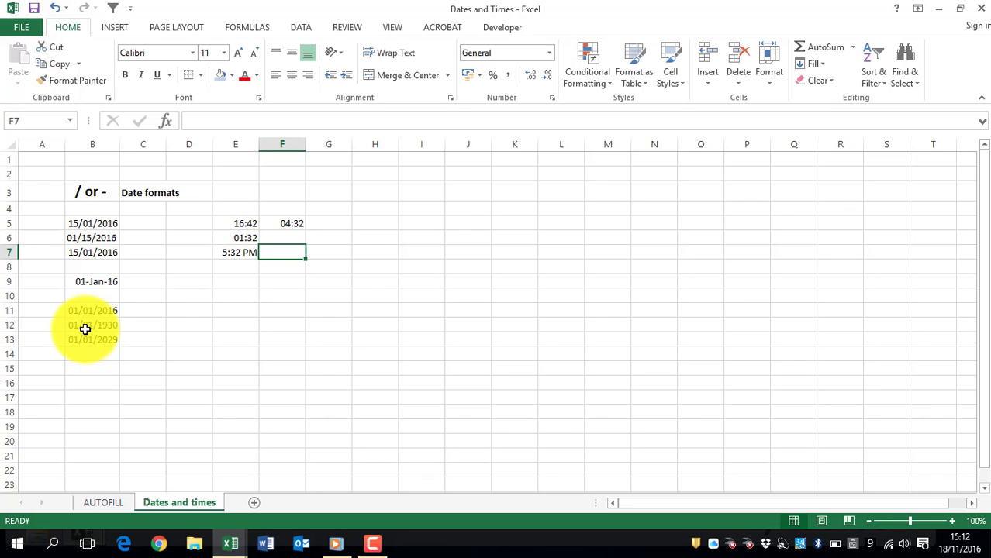
pyautogui.write('5:32')
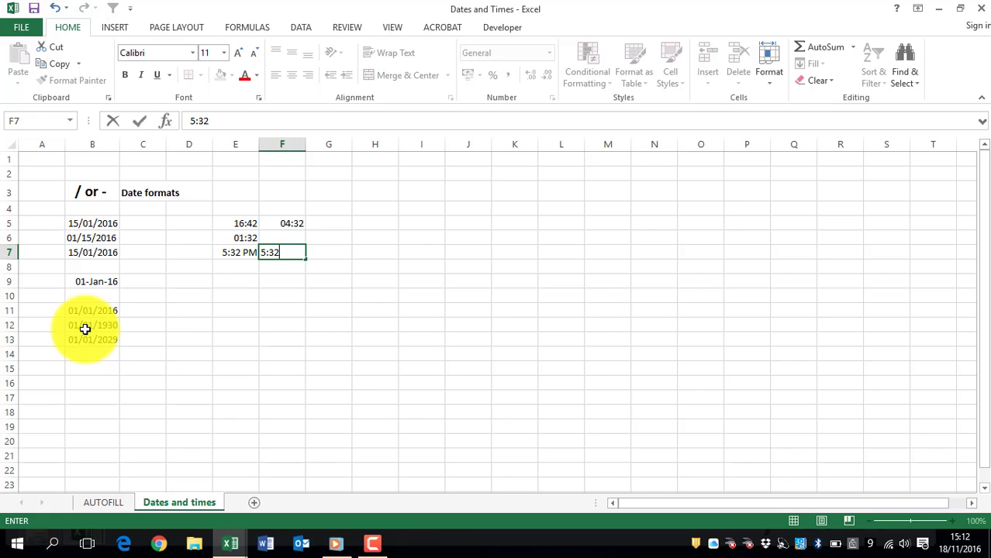
pyautogui.write(' AM')
pyautogui.press('Return')
pyautogui.press('Up')
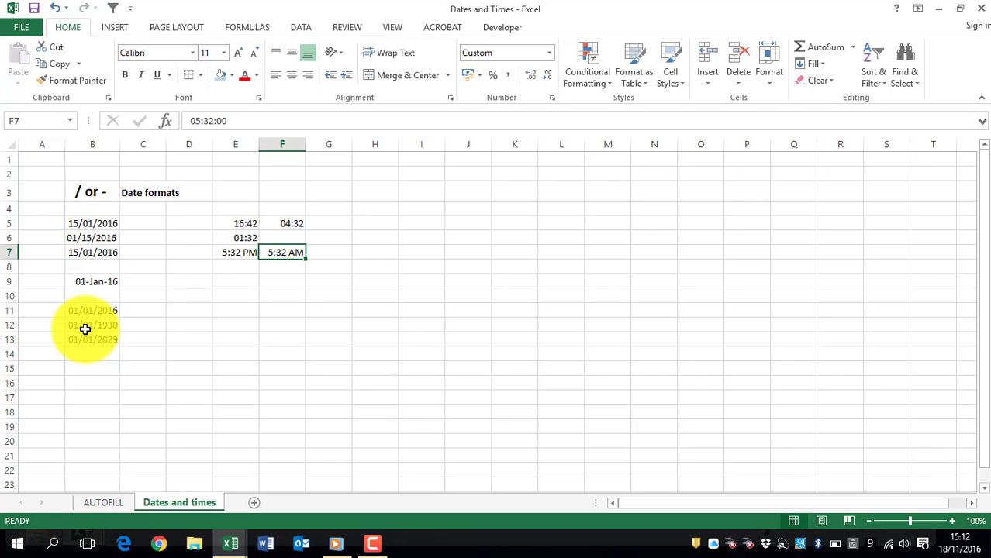